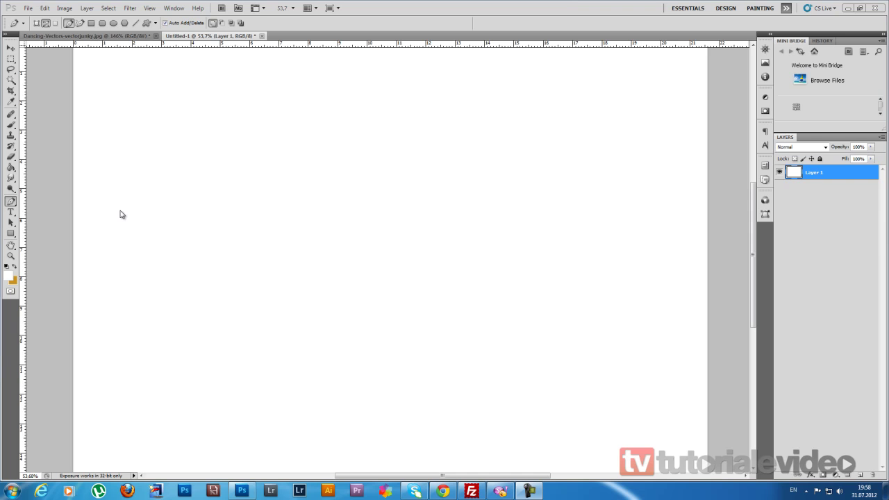
# - Show the Pen tool flyout with the freeform pen and the add, delete and convert anchor point tools
pyautogui.click(12, 202)
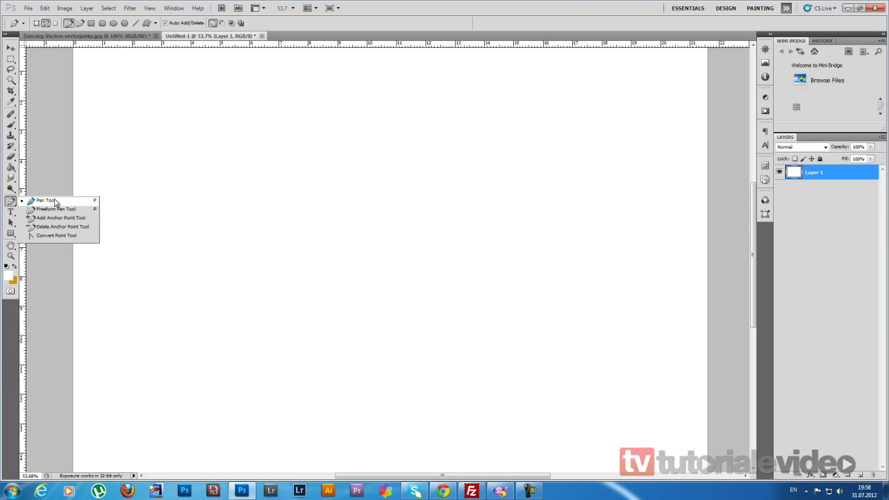
# - In Shape layers mode, draw a four-cornered Shape 1 on the canvas, closing it at the first corner
pyautogui.click(68, 203)
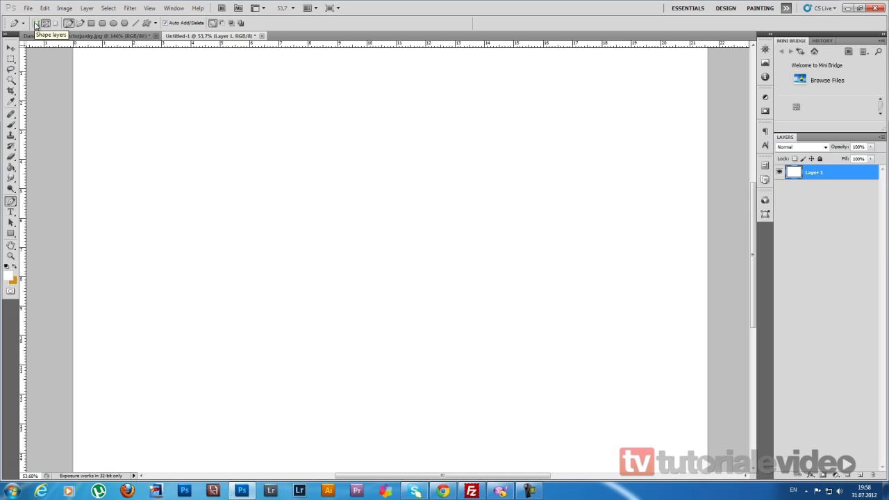
pyautogui.click(36, 24)
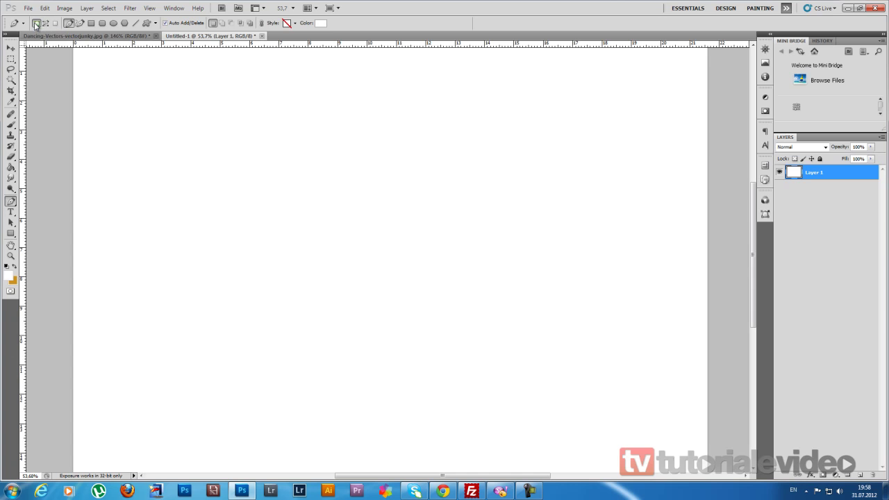
pyautogui.click(267, 150)
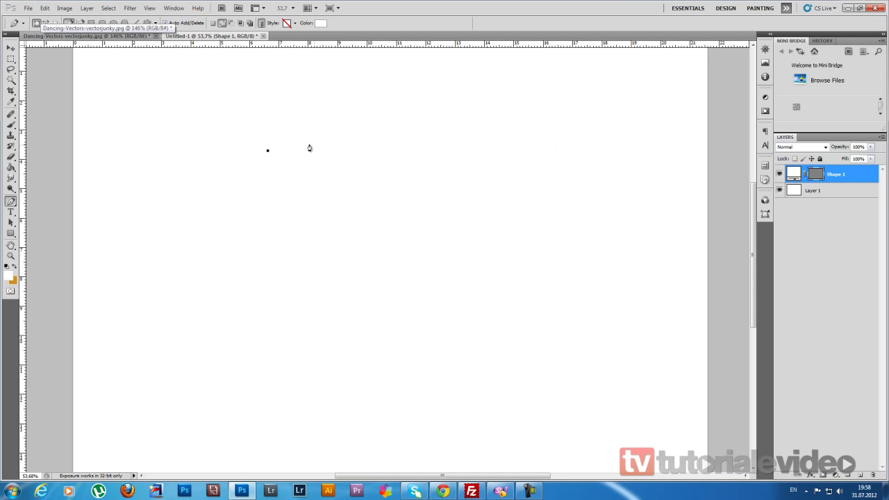
pyautogui.click(514, 138)
pyautogui.click(515, 320)
pyautogui.click(250, 328)
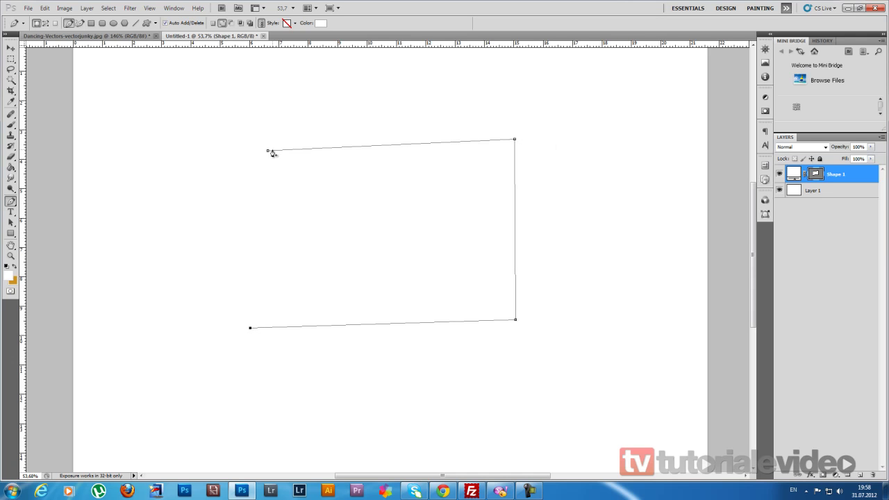
pyautogui.click(267, 151)
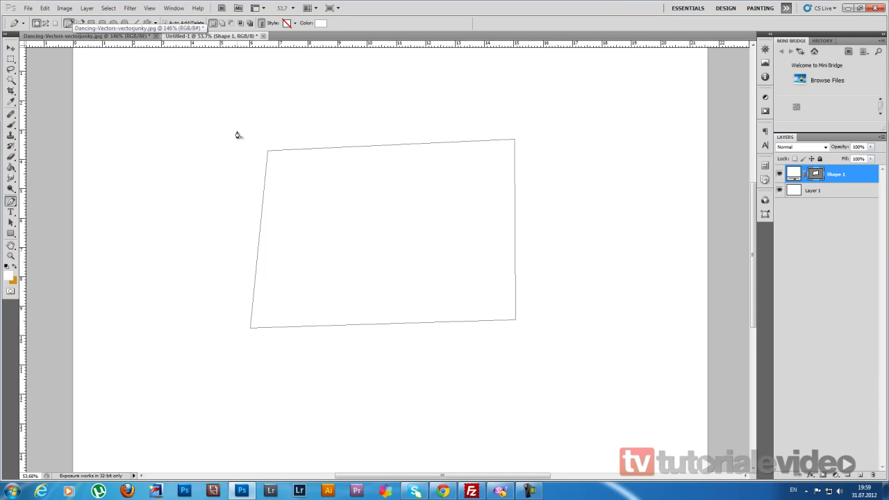
# - Set the shape's fill colour to red
pyautogui.click(323, 23)
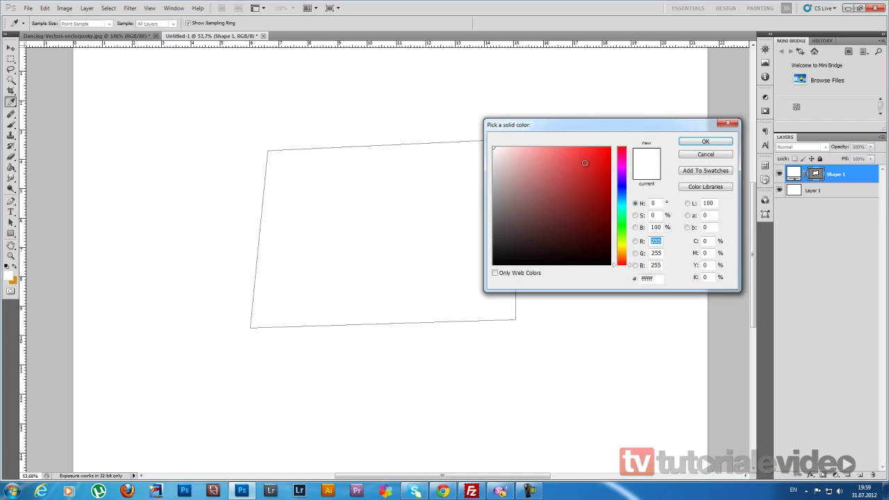
pyautogui.click(583, 176)
pyautogui.click(704, 143)
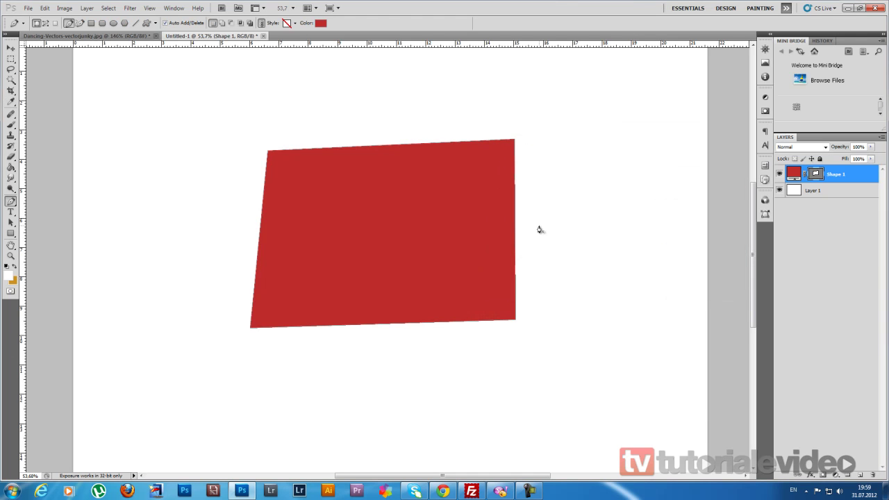
# - Compare preset styles, then apply the blue-red gradient style with bevel, drop shadow and stroke
pyautogui.click(286, 25)
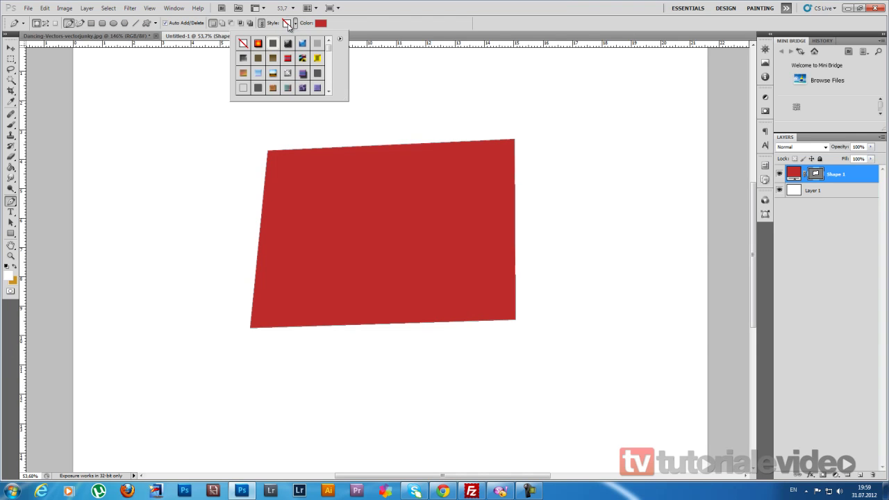
pyautogui.click(272, 43)
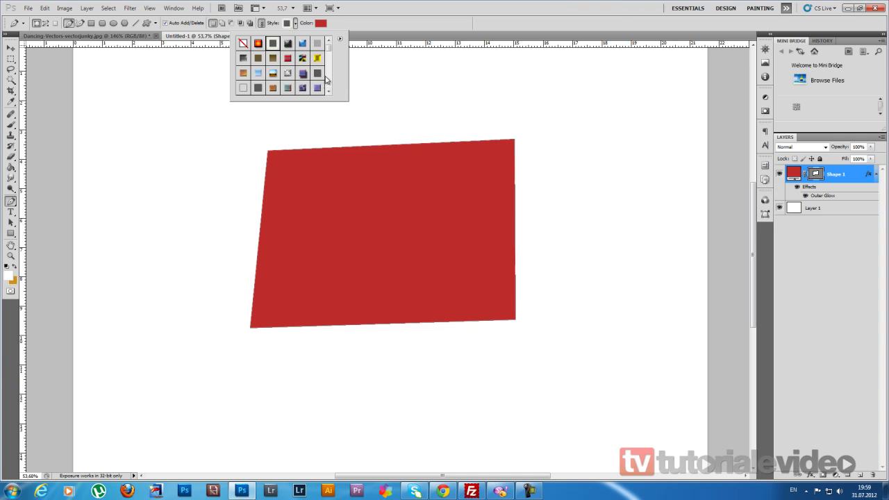
pyautogui.click(302, 59)
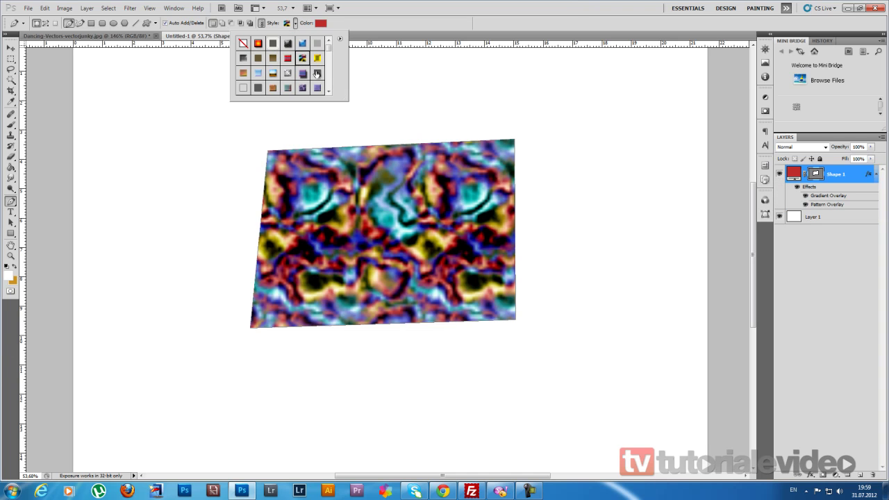
pyautogui.click(317, 74)
pyautogui.click(302, 88)
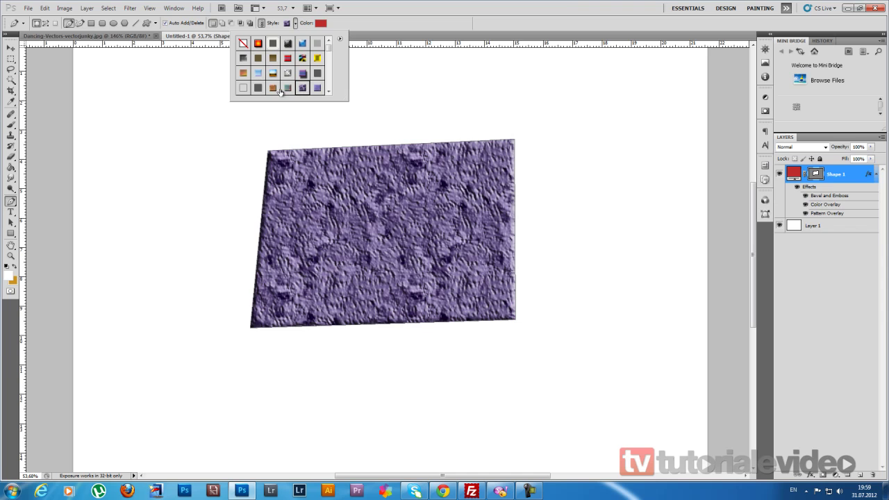
pyautogui.click(261, 87)
pyautogui.click(257, 43)
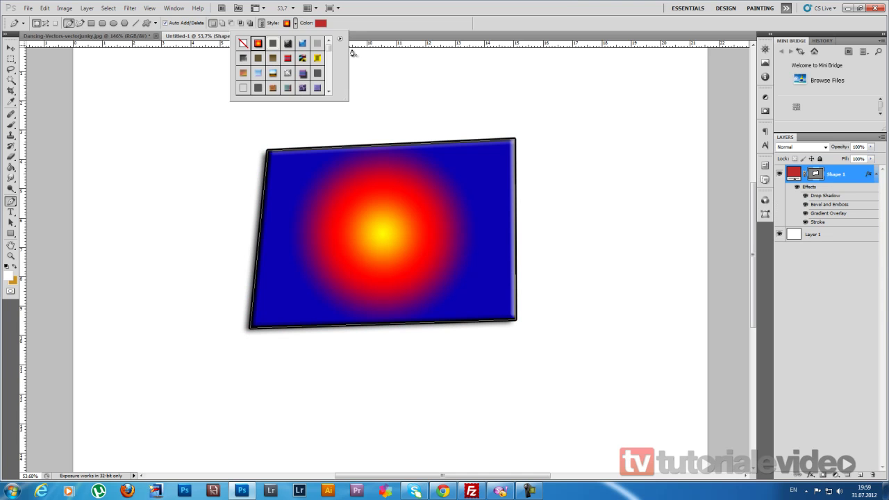
pyautogui.click(381, 31)
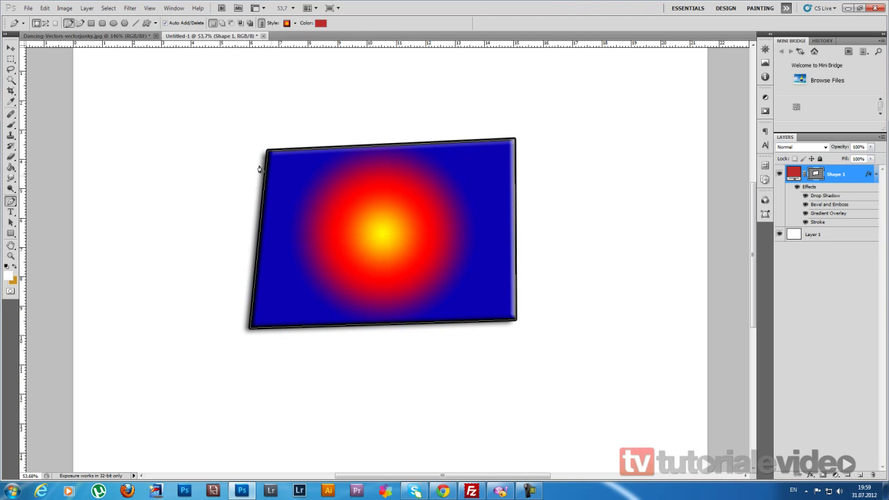
pyautogui.click(10, 48)
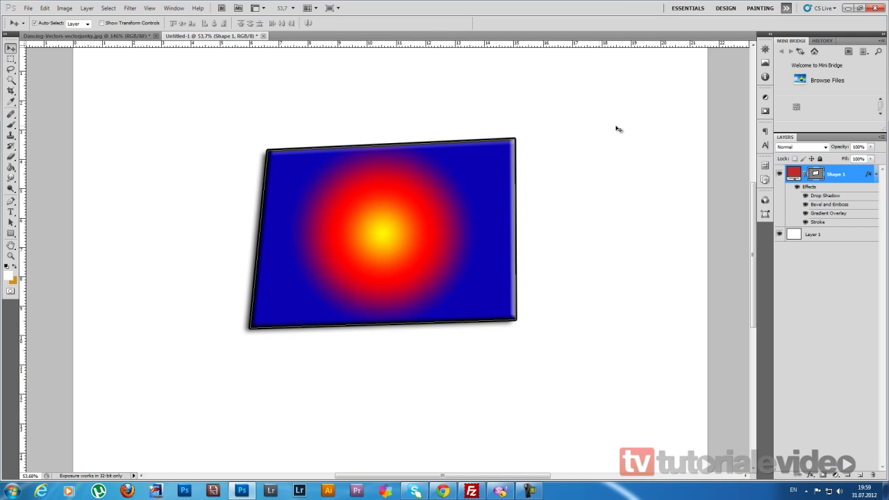
# - Nudge the styled shape, then delete the Shape 1 layer, leaving only Layer 1
pyautogui.moveTo(391, 208)
pyautogui.mouseDown()
pyautogui.moveTo(458, 206)
pyautogui.moveTo(489, 193)
pyautogui.moveTo(415, 199)
pyautogui.moveTo(433, 200)
pyautogui.mouseUp()
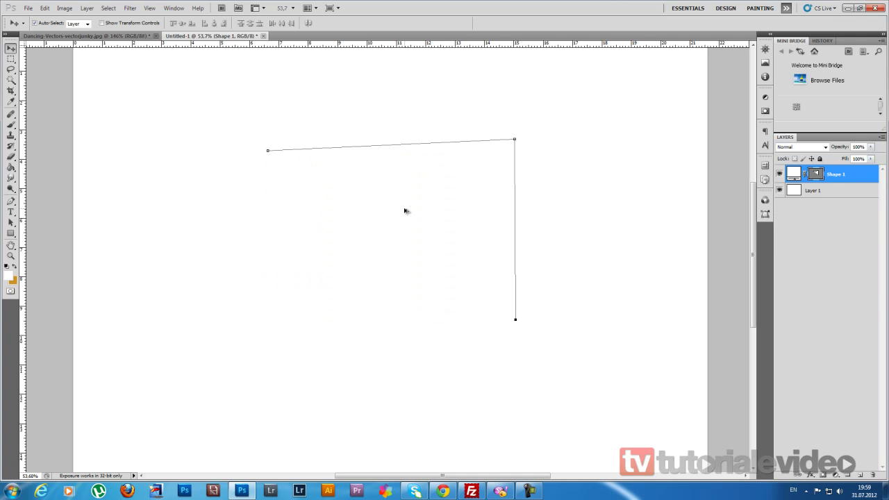
pyautogui.hotkey('ctrl', 'alt', 'z')
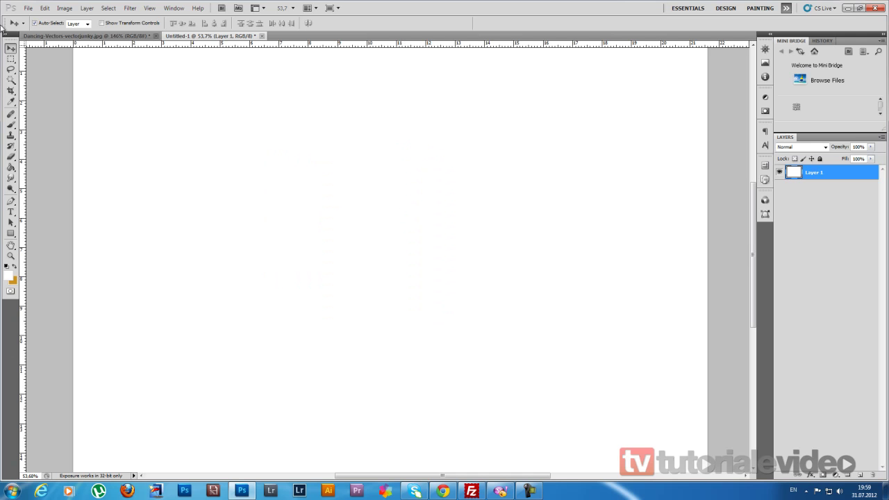
pyautogui.click(11, 201)
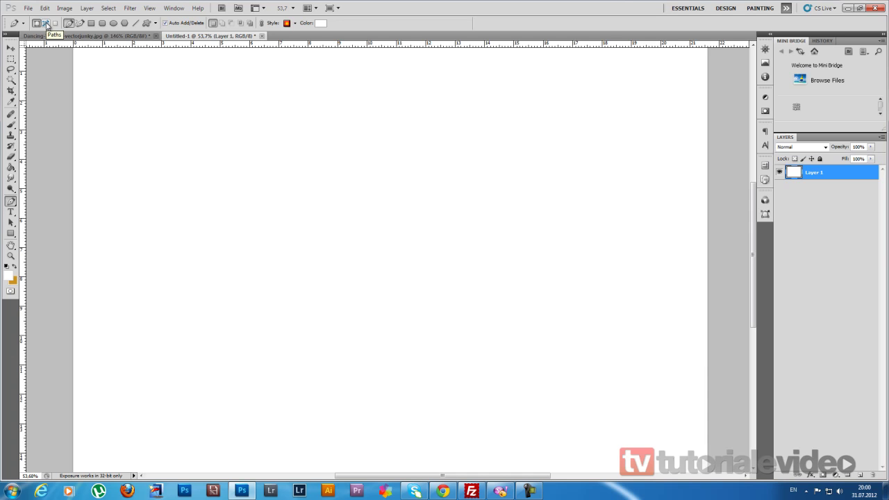
# - In Paths mode, draw an open path: a straight top edge curving down toward the bottom centre
pyautogui.click(46, 24)
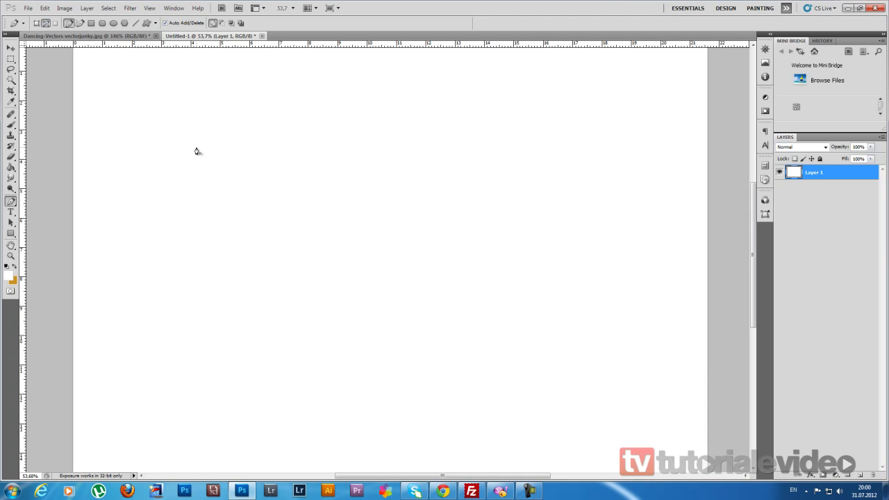
pyautogui.click(199, 118)
pyautogui.click(477, 120)
pyautogui.click(386, 303)
pyautogui.moveTo(386, 304)
pyautogui.mouseDown()
pyautogui.moveTo(251, 265)
pyautogui.moveTo(163, 293)
pyautogui.moveTo(185, 327)
pyautogui.mouseUp()
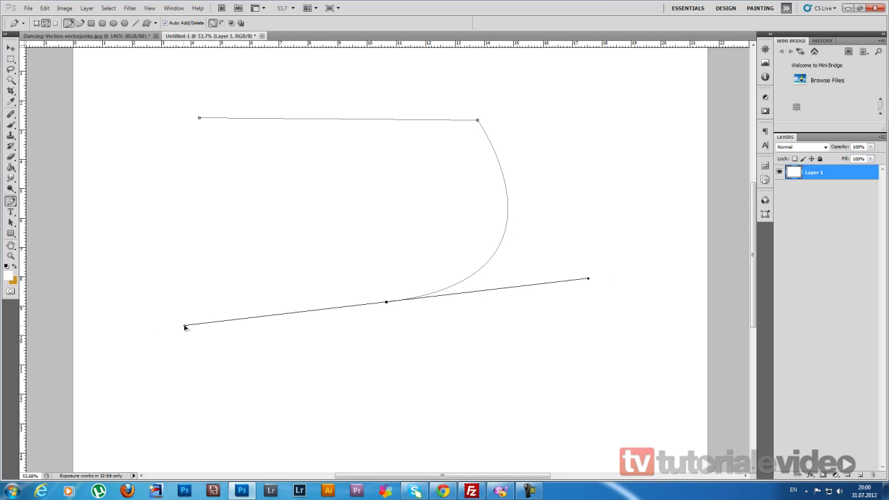
pyautogui.moveTo(184, 327); pyautogui.dragTo(176, 325)
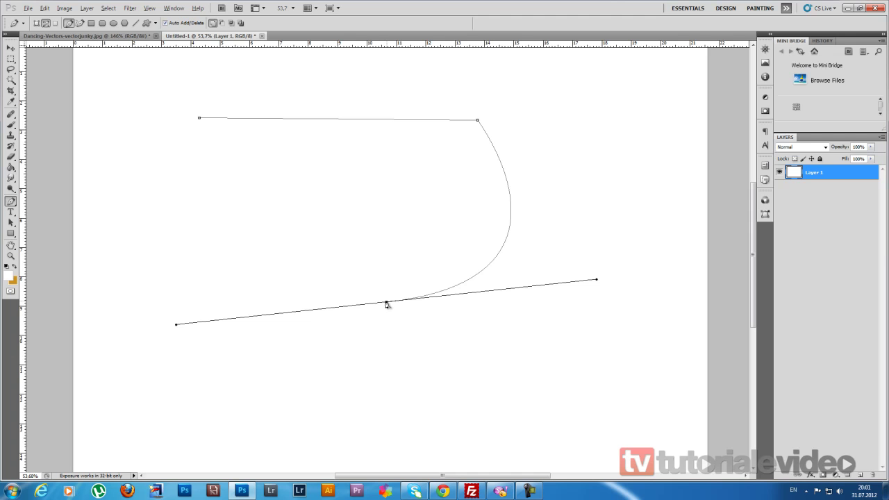
# - Add curved anchors along the bottom and upper left, then undo the two newest points
pyautogui.keyDown('alt'); pyautogui.click(386, 303); pyautogui.keyUp('alt')
pyautogui.click(200, 293)
pyautogui.moveTo(201, 293)
pyautogui.mouseDown()
pyautogui.moveTo(186, 241)
pyautogui.moveTo(103, 270)
pyautogui.mouseUp()
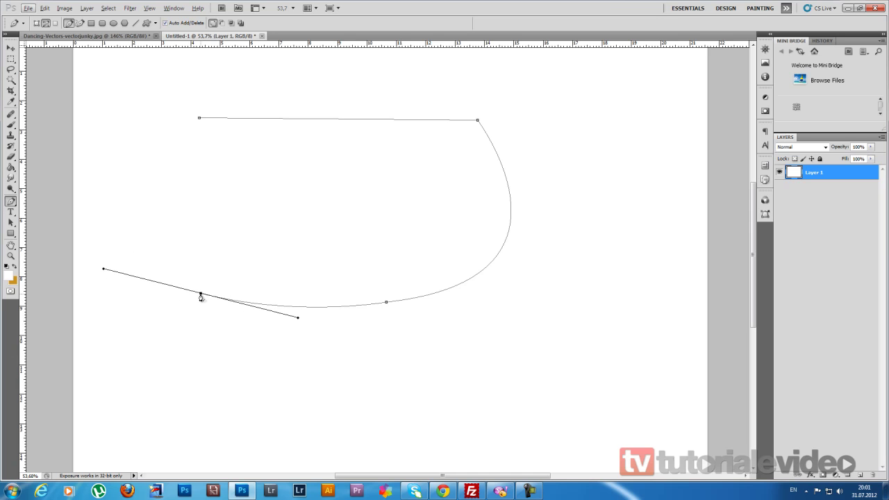
pyautogui.click(115, 134)
pyautogui.moveTo(116, 136); pyautogui.dragTo(123, 134)
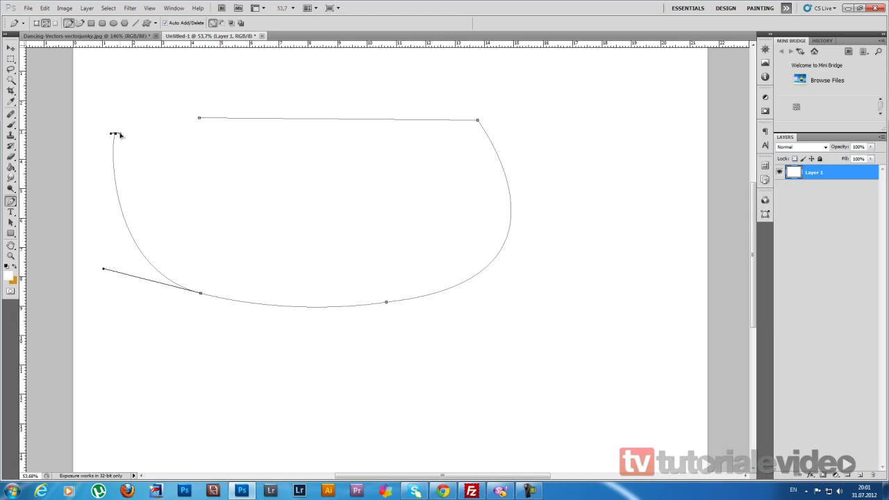
pyautogui.moveTo(227, 73); pyautogui.dragTo(268, 93)
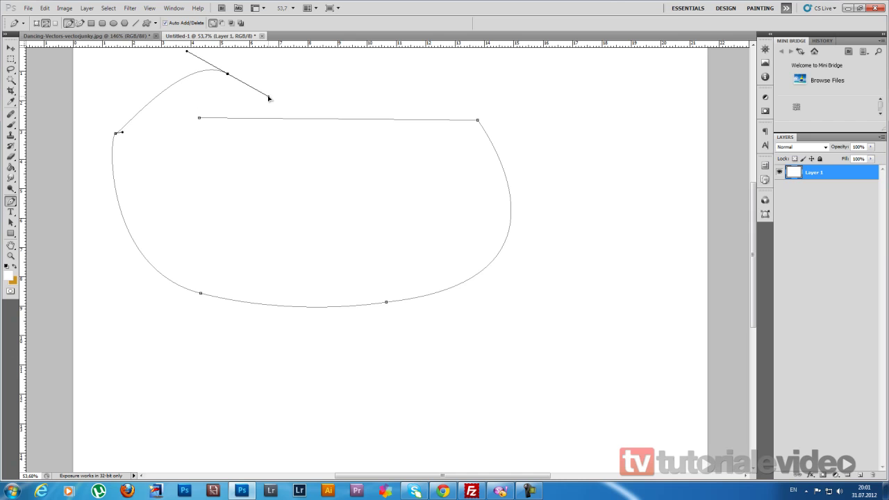
pyautogui.hotkey('ctrl', 'alt', 'z')
pyautogui.hotkey('ctrl', 'alt', 'z')
pyautogui.hotkey('ctrl', 'alt', 'z')
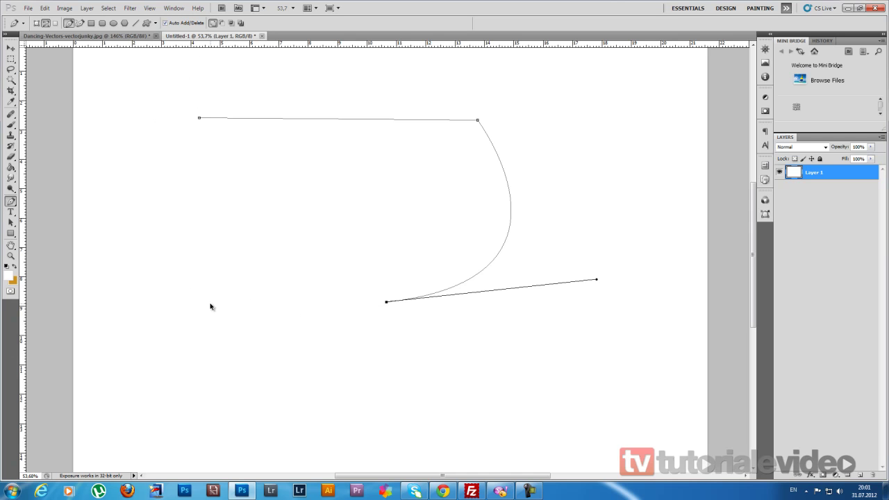
# - Add smooth bottom, lower-left and upper-left anchors with trimmed handles, closing at the start anchor
pyautogui.moveTo(250, 292); pyautogui.dragTo(201, 279)
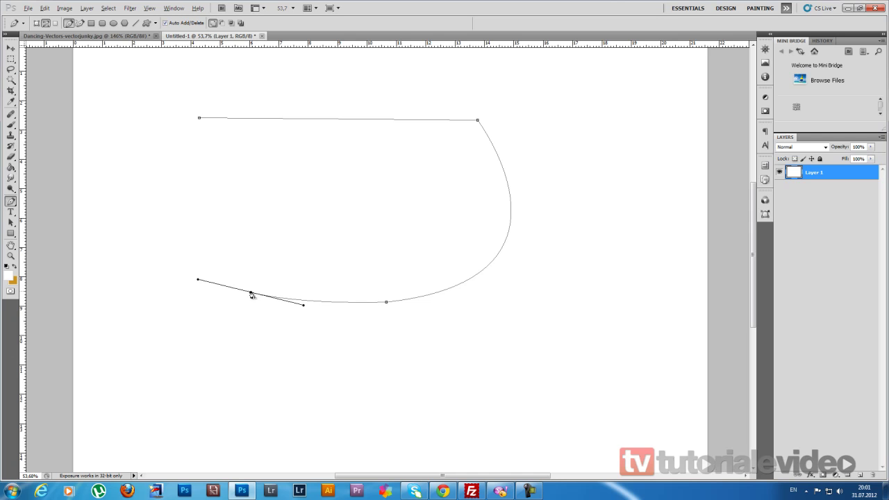
pyautogui.keyDown('alt'); pyautogui.click(251, 293); pyautogui.keyUp('alt')
pyautogui.moveTo(148, 214); pyautogui.dragTo(136, 173)
pyautogui.keyDown('alt'); pyautogui.click(147, 216); pyautogui.keyUp('alt')
pyautogui.moveTo(157, 125)
pyautogui.mouseDown()
pyautogui.moveTo(207, 109)
pyautogui.moveTo(197, 109)
pyautogui.mouseUp()
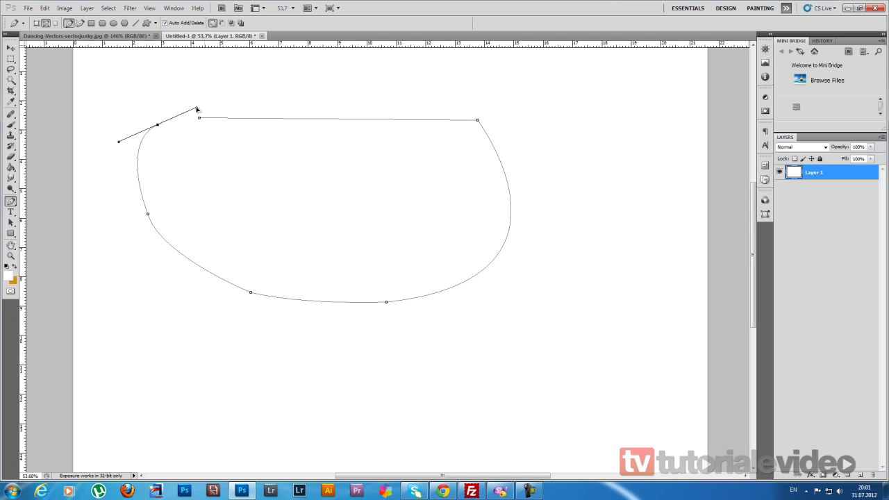
pyautogui.keyDown('alt'); pyautogui.click(158, 125); pyautogui.keyUp('alt')
pyautogui.click(199, 118)
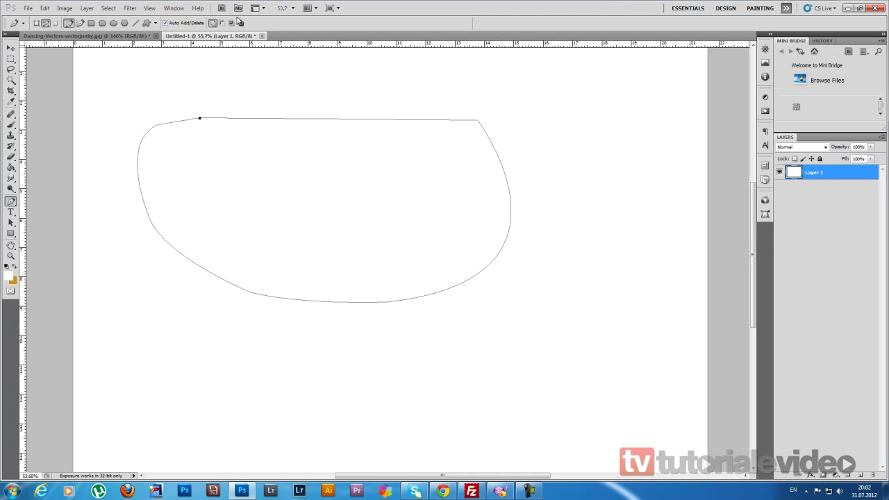
# - Load the Work Path from the Paths panel as a selection, then collapse the panel
pyautogui.click(174, 8)
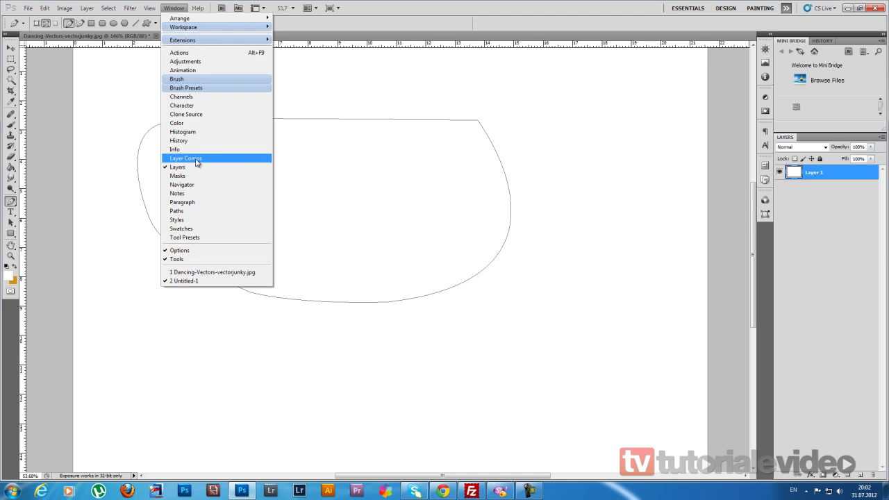
pyautogui.click(202, 212)
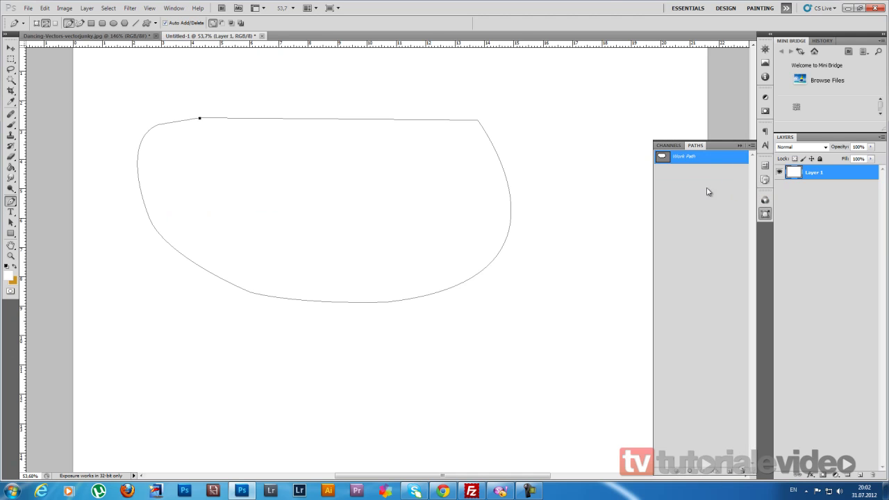
pyautogui.keyDown('ctrl'); pyautogui.click(662, 158); pyautogui.keyUp('ctrl')
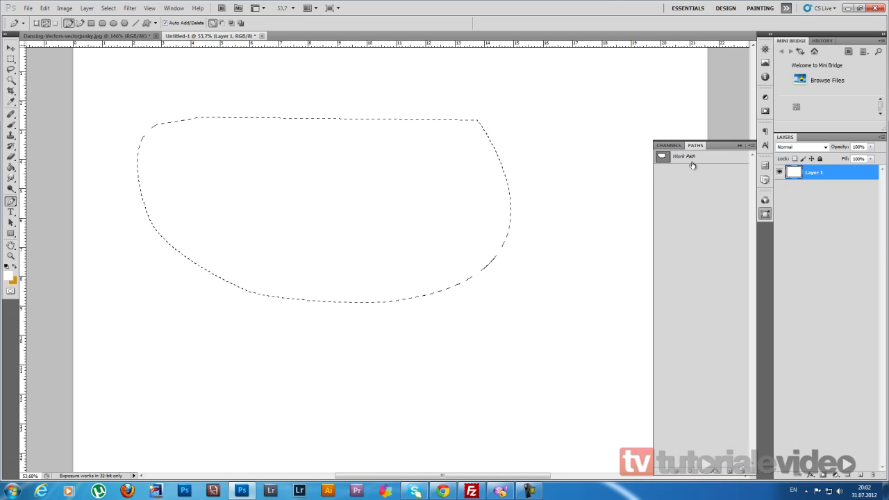
pyautogui.click(739, 145)
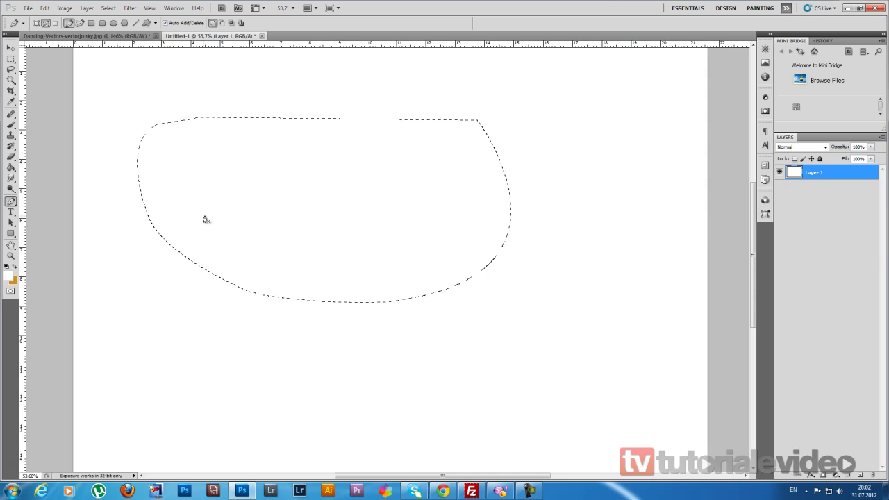
# - Deselect and switch to the Dancing-Vectors-vectorjunky.jpg document
pyautogui.hotkey('ctrl', 'd')
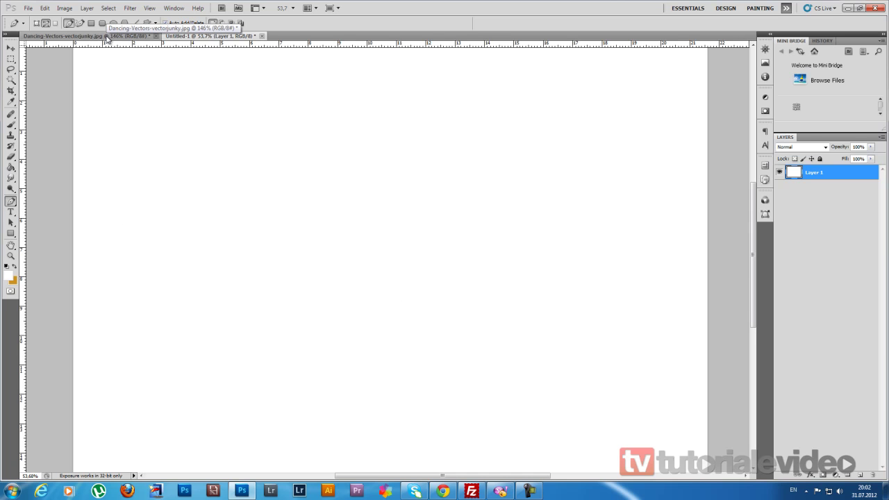
pyautogui.click(106, 36)
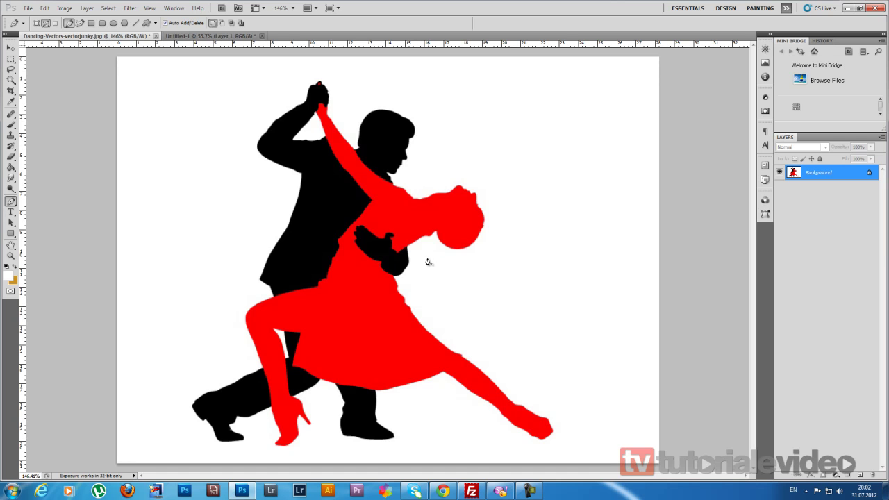
pyautogui.scroll(-3, 397, 270)
pyautogui.scroll(-2, 397, 270)
pyautogui.scroll(-1, 398, 270)
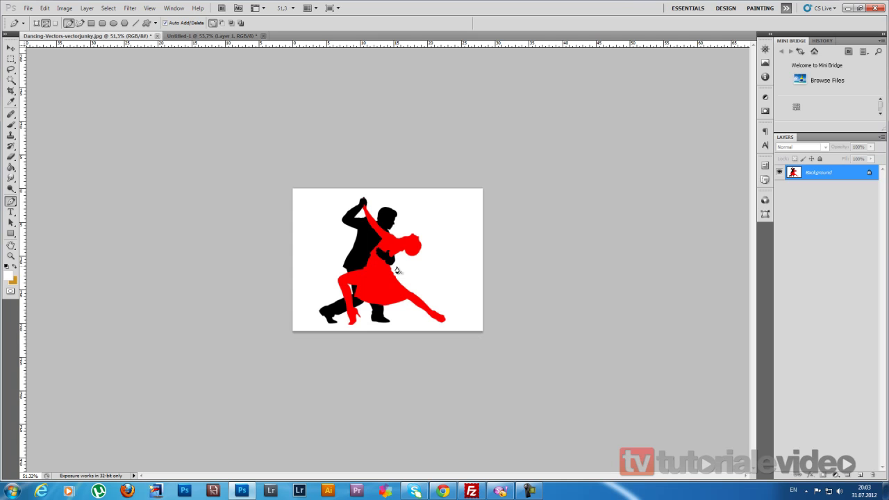
pyautogui.hotkey('ctrl', '+')
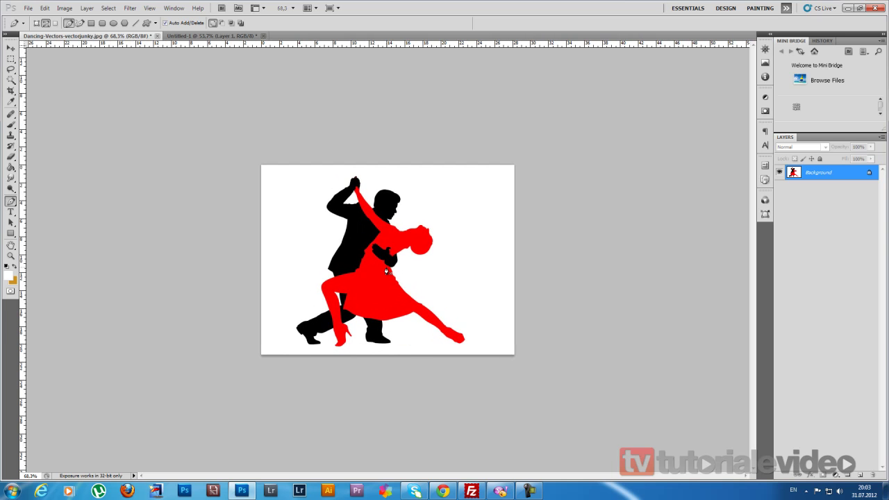
pyautogui.scroll(1, 387, 271)
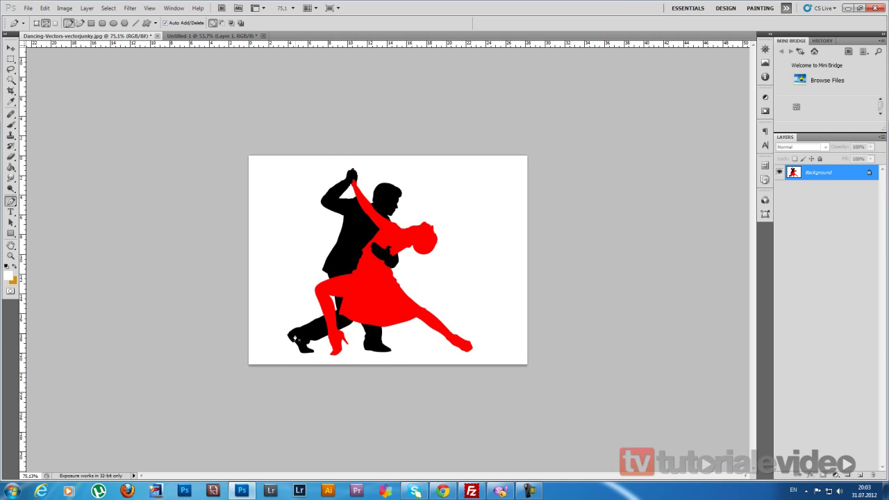
pyautogui.scroll(3, 290, 338)
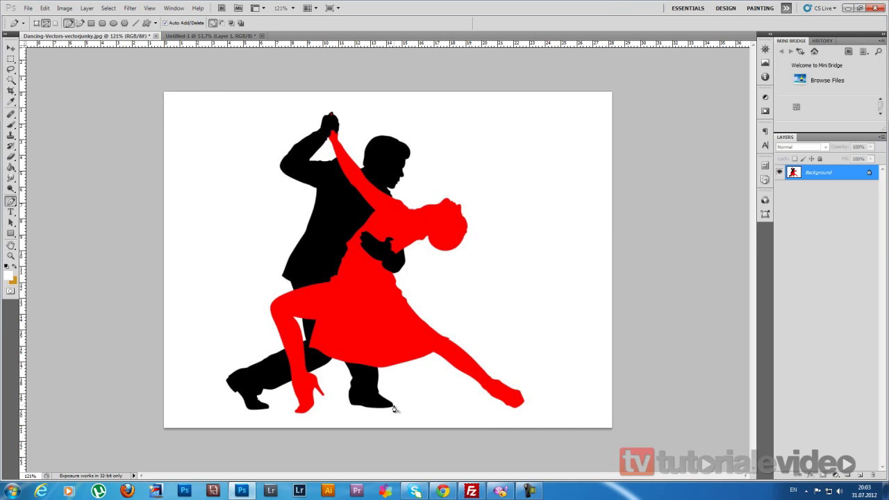
# - Trace the red dancer's shoe, hem and leg with the Pen tool, then undo all the segments
pyautogui.moveTo(378, 397); pyautogui.dragTo(378, 368)
pyautogui.click(433, 355)
pyautogui.moveTo(484, 390); pyautogui.dragTo(490, 401)
pyautogui.hotkey('ctrl', 'z')
pyautogui.hotkey('ctrl', 'alt', 'z')
pyautogui.hotkey('ctrl', 'alt', 'z')
# - Zoom in and out on the dancing couple image
pyautogui.press('alt')
pyautogui.scroll(2, 336, 330)
pyautogui.scroll(3, 334, 323)
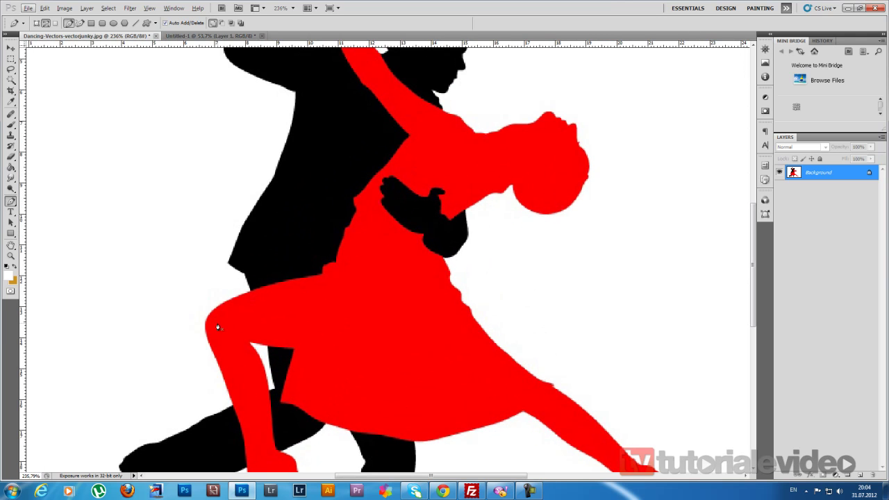
pyautogui.scroll(-2, 227, 396)
pyautogui.scroll(-2, 225, 395)
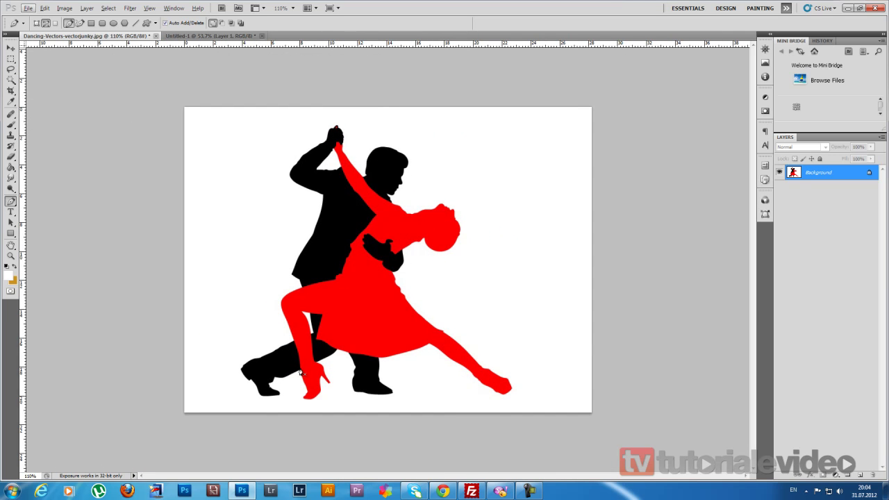
pyautogui.scroll(-1, 325, 213)
pyautogui.scroll(-1, 235, 198)
pyautogui.scroll(1, 214, 193)
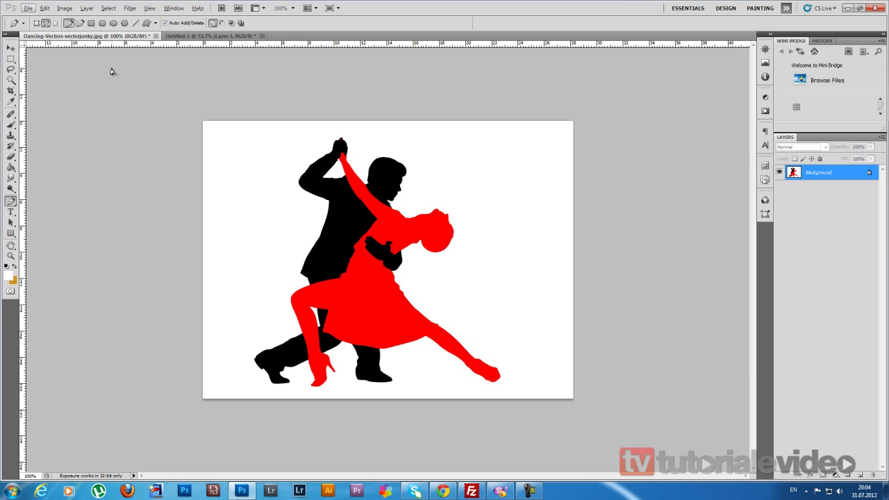
# - Back on Untitled-1, draw a closed four-sided path with the standard Pen tool
pyautogui.click(212, 35)
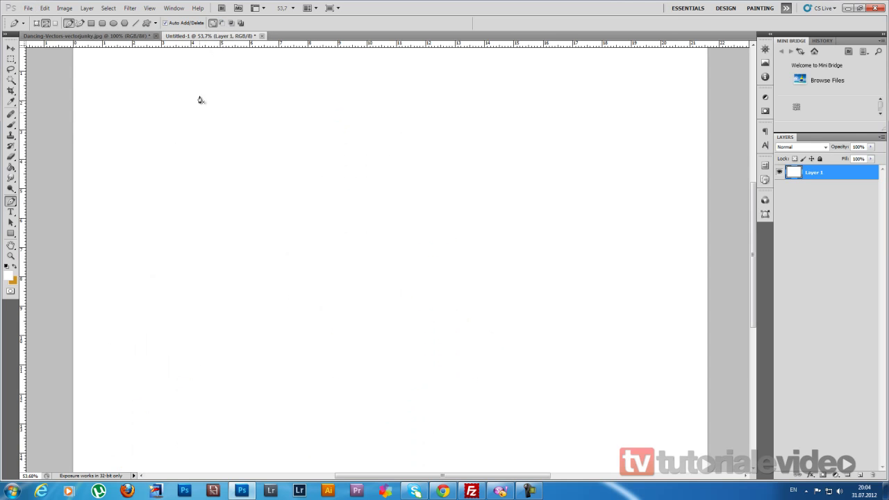
pyautogui.click(10, 203)
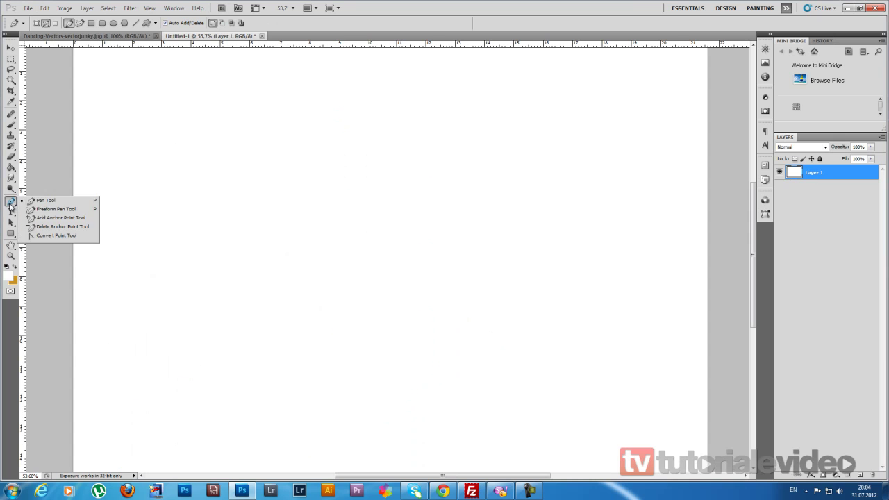
pyautogui.click(45, 203)
pyautogui.click(227, 134)
pyautogui.click(565, 127)
pyautogui.click(561, 292)
pyautogui.click(213, 310)
pyautogui.click(228, 135)
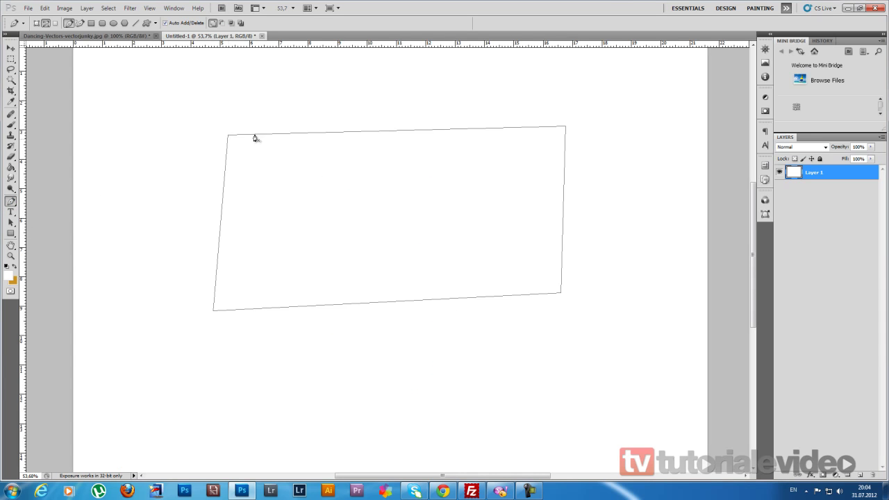
# - In Shape layers mode, draw a new four-cornered shape
pyautogui.click(36, 23)
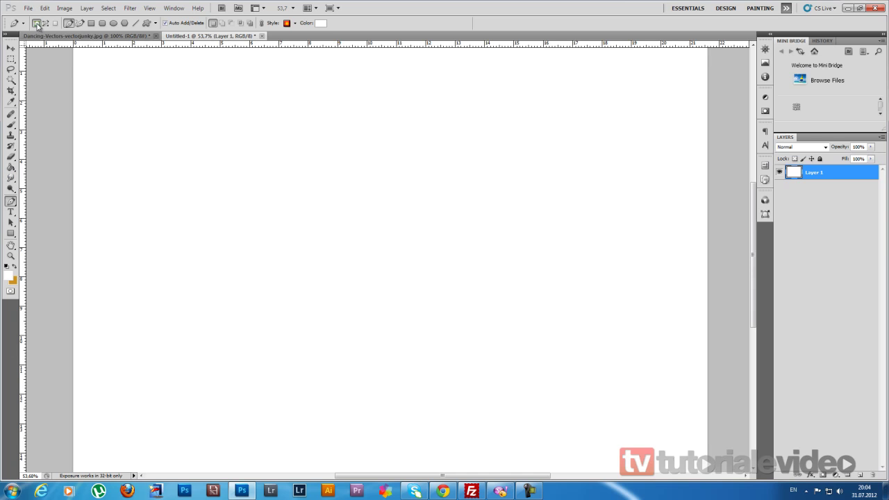
pyautogui.click(307, 123)
pyautogui.click(570, 113)
pyautogui.click(524, 287)
pyautogui.click(296, 284)
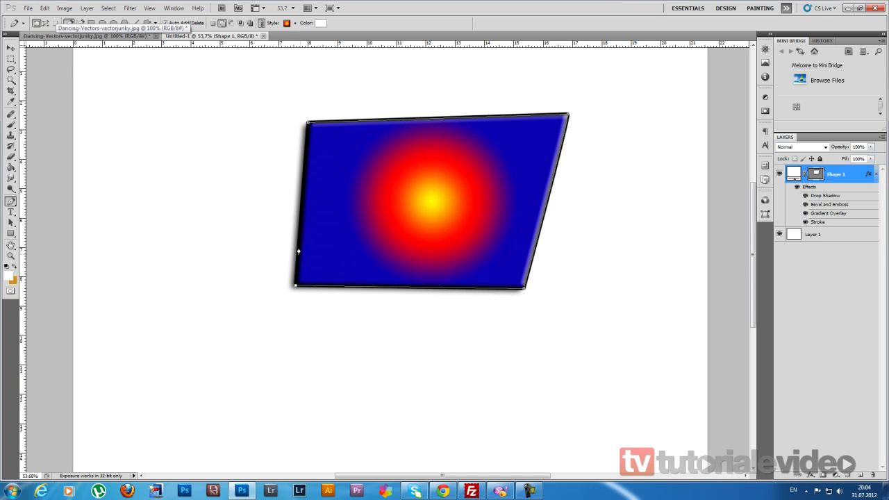
# - Fill the new shape red and set its layer style to No Style
pyautogui.click(320, 23)
pyautogui.click(586, 165)
pyautogui.click(688, 142)
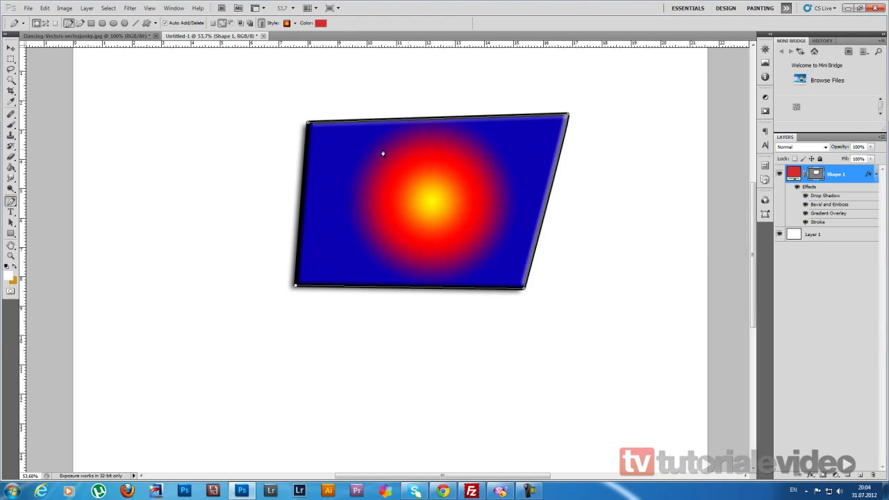
pyautogui.click(296, 23)
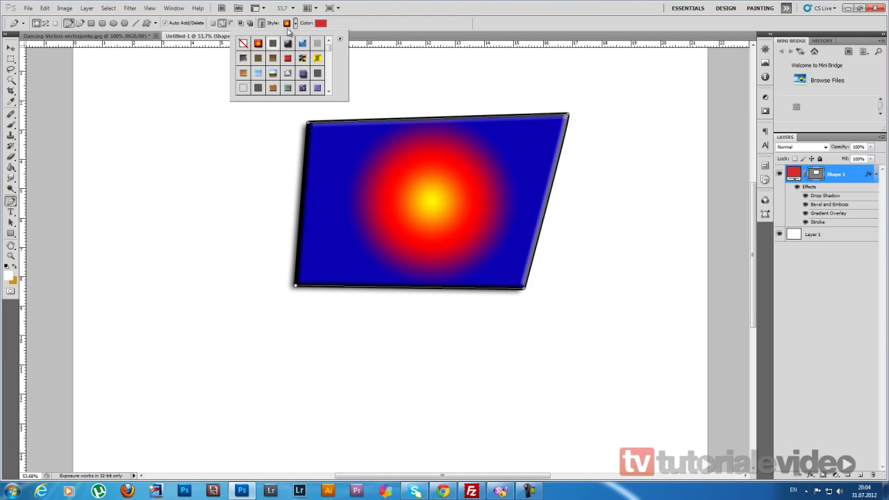
pyautogui.click(242, 43)
pyautogui.click(374, 21)
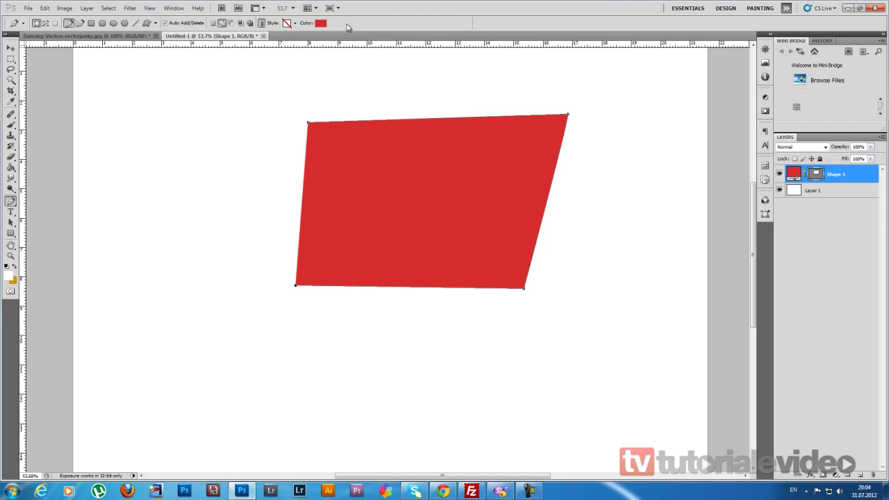
# - Switch to the Freeform Pen Tool and draw a freehand curve across the canvas
pyautogui.rightClick(11, 201)
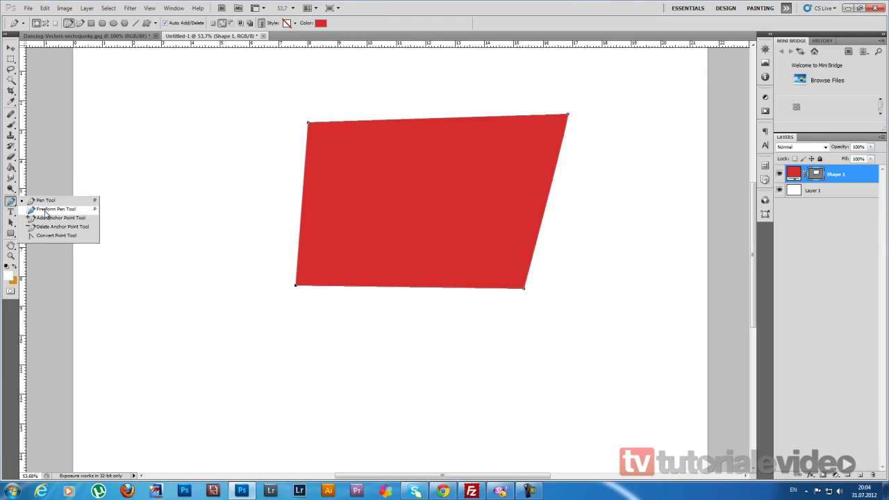
pyautogui.click(45, 209)
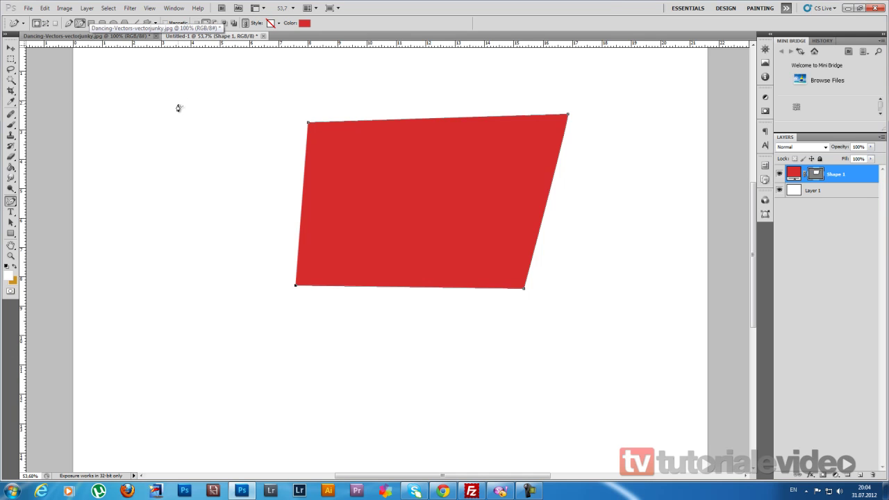
pyautogui.moveTo(144, 130)
pyautogui.mouseDown()
pyautogui.moveTo(456, 74)
pyautogui.moveTo(629, 105)
pyautogui.moveTo(602, 330)
pyautogui.moveTo(349, 393)
pyautogui.moveTo(170, 270)
pyautogui.moveTo(143, 137)
pyautogui.moveTo(201, 115)
pyautogui.moveTo(240, 167)
pyautogui.moveTo(241, 369)
pyautogui.moveTo(412, 366)
pyautogui.moveTo(621, 60)
pyautogui.moveTo(505, 95)
pyautogui.moveTo(214, 138)
pyautogui.moveTo(207, 204)
pyautogui.moveTo(242, 355)
pyautogui.moveTo(472, 358)
pyautogui.moveTo(603, 209)
pyautogui.moveTo(481, 81)
pyautogui.moveTo(247, 145)
pyautogui.moveTo(243, 317)
pyautogui.moveTo(250, 357)
pyautogui.moveTo(363, 357)
pyautogui.mouseUp()
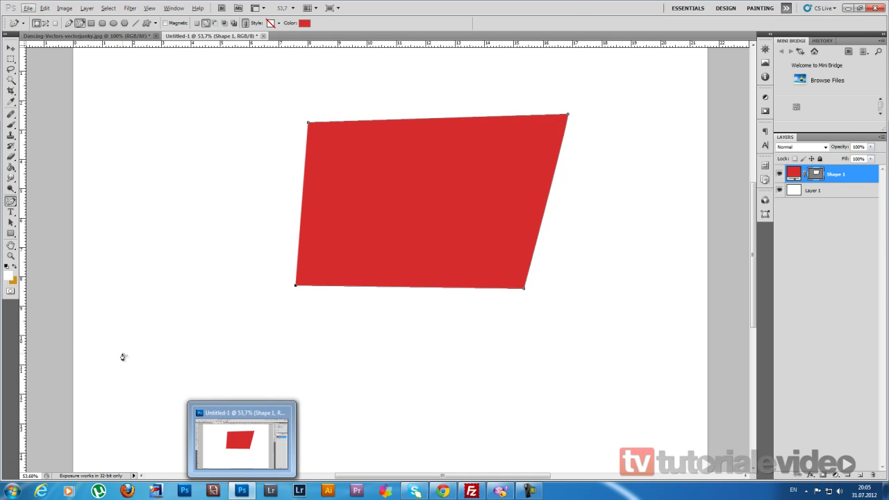
pyautogui.moveTo(10, 201); pyautogui.dragTo(50, 224)
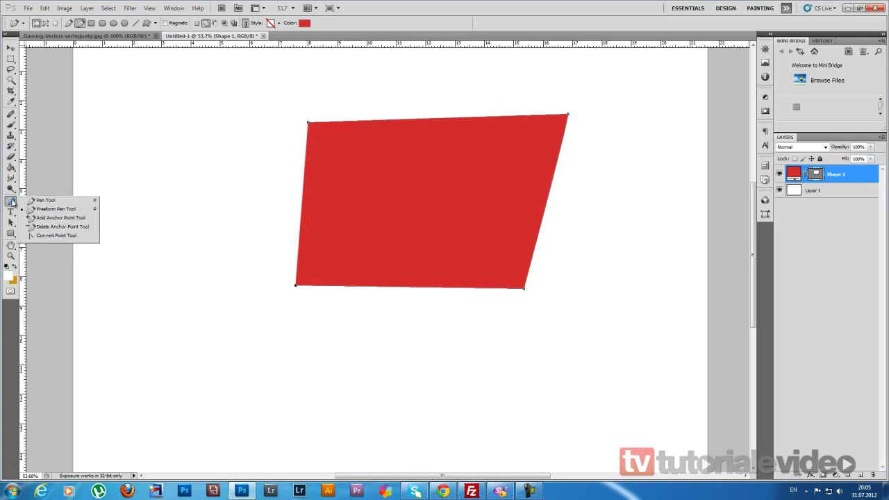
# - Add three anchor points on the red shape's top edge and three on its right edge
pyautogui.click(70, 218)
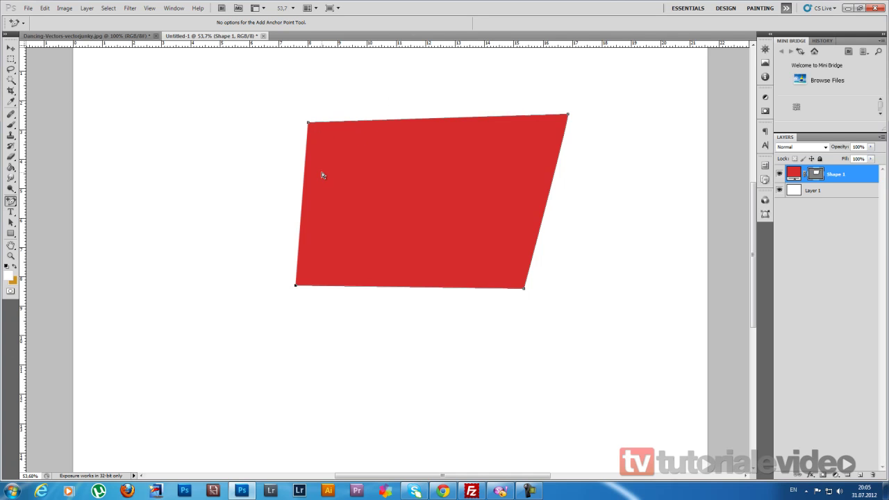
pyautogui.click(323, 124)
pyautogui.click(433, 120)
pyautogui.click(528, 117)
pyautogui.click(558, 159)
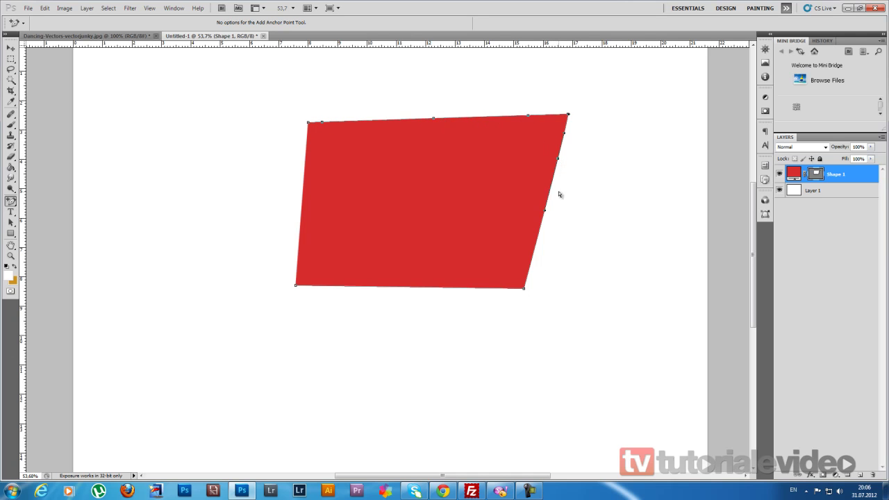
pyautogui.click(538, 234)
pyautogui.click(533, 257)
# - Add five more anchor points along the red shape's bottom edge
pyautogui.click(498, 287)
pyautogui.click(463, 287)
pyautogui.click(395, 286)
pyautogui.click(367, 287)
pyautogui.click(347, 286)
pyautogui.rightClick(10, 201)
pyautogui.click(61, 227)
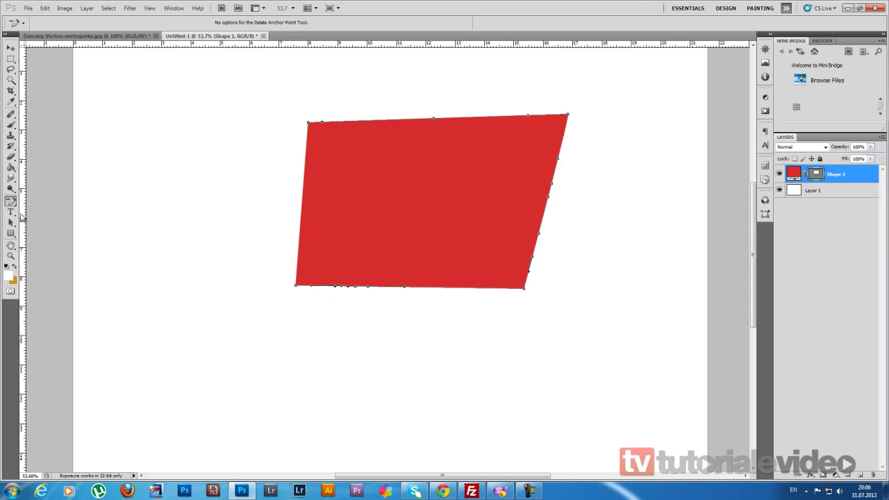
# - With the Convert Point Tool, turn the bottom-left corner into a soft curve
pyautogui.rightClick(11, 202)
pyautogui.click(54, 236)
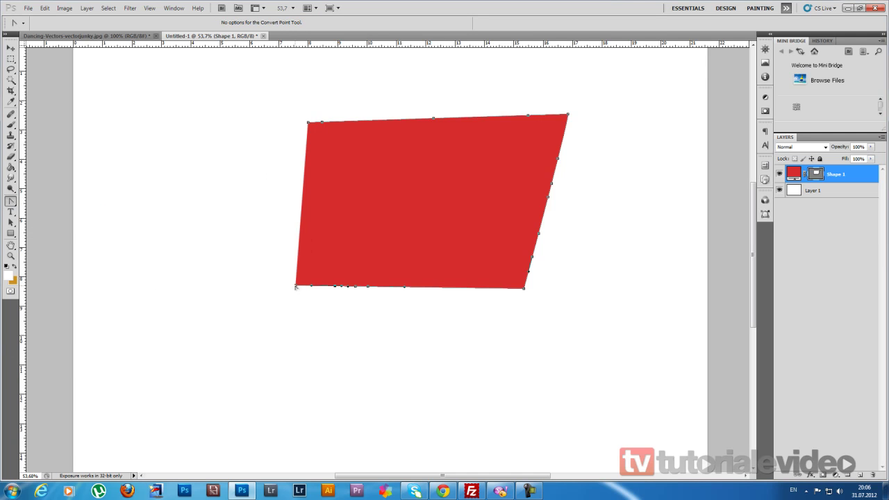
pyautogui.moveTo(296, 285); pyautogui.dragTo(178, 260)
pyautogui.moveTo(178, 260); pyautogui.dragTo(252, 271)
# - Bend the right edge into a wave, swing the top into a lobe, and curve the top-left corner
pyautogui.moveTo(538, 233); pyautogui.dragTo(575, 247)
pyautogui.moveTo(552, 184); pyautogui.dragTo(500, 176)
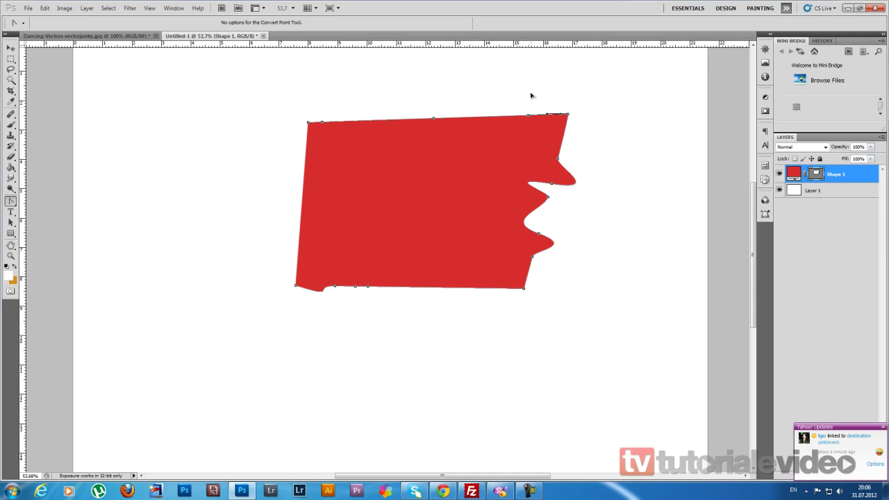
pyautogui.moveTo(528, 116)
pyautogui.mouseDown()
pyautogui.moveTo(438, 123)
pyautogui.moveTo(404, 64)
pyautogui.mouseUp()
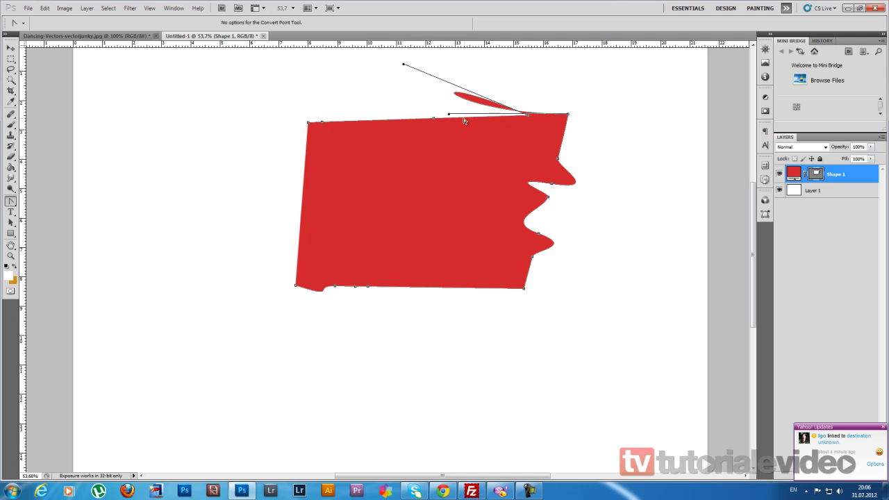
pyautogui.moveTo(449, 114); pyautogui.dragTo(655, 90)
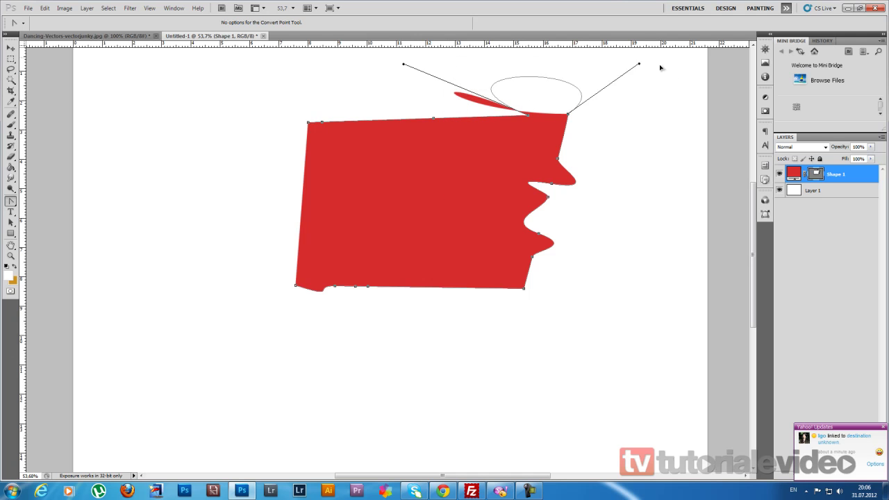
pyautogui.moveTo(309, 123)
pyautogui.mouseDown()
pyautogui.moveTo(183, 170)
pyautogui.moveTo(190, 192)
pyautogui.mouseUp()
# - Curve the top-left edge and pull the bottom-left anchors into smooth curves and a spike
pyautogui.moveTo(321, 123); pyautogui.dragTo(322, 222)
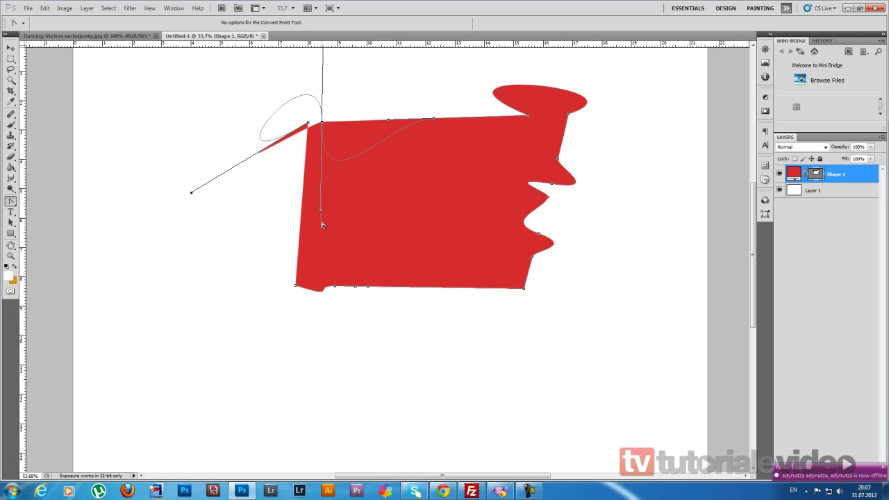
pyautogui.moveTo(321, 286)
pyautogui.mouseDown()
pyautogui.moveTo(340, 299)
pyautogui.moveTo(364, 382)
pyautogui.mouseUp()
pyautogui.moveTo(368, 288)
pyautogui.mouseDown()
pyautogui.moveTo(401, 292)
pyautogui.moveTo(449, 378)
pyautogui.mouseUp()
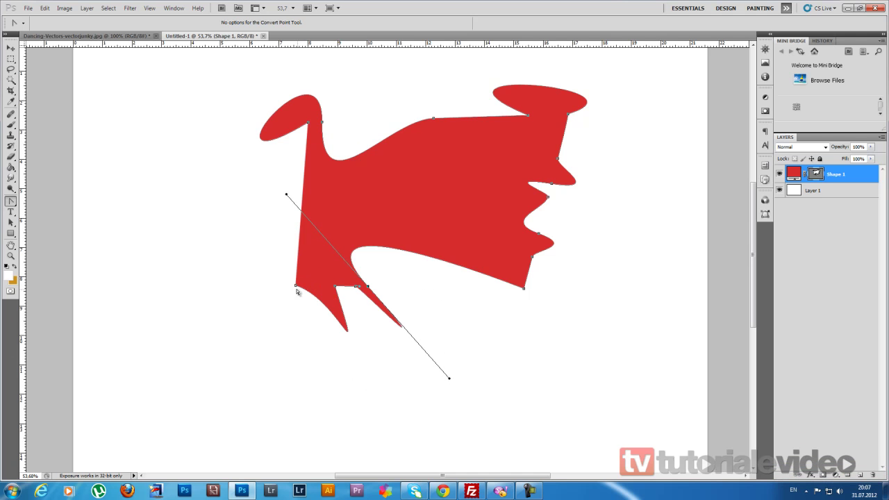
pyautogui.moveTo(296, 286); pyautogui.dragTo(275, 490)
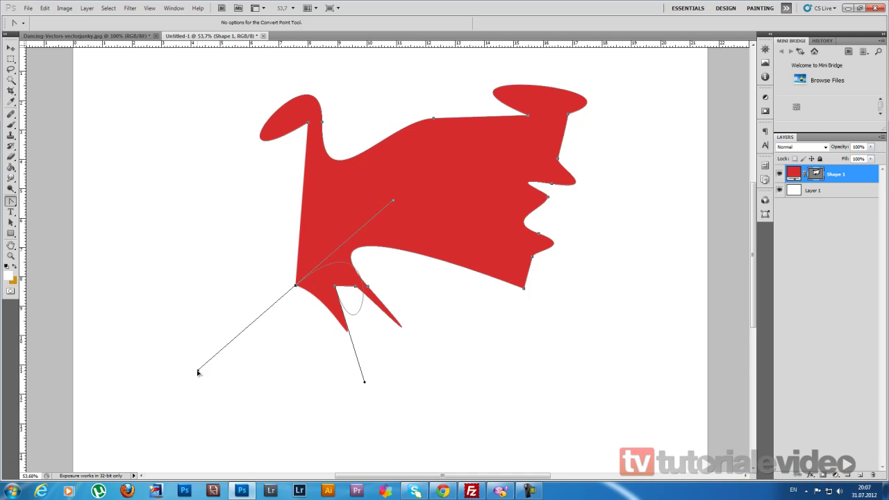
pyautogui.moveTo(276, 490); pyautogui.dragTo(243, 258)
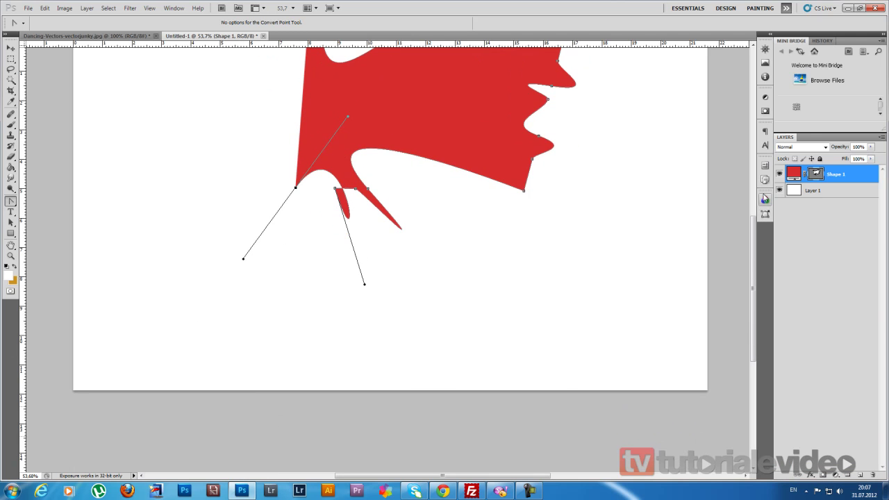
pyautogui.moveTo(757, 258); pyautogui.dragTo(758, 213)
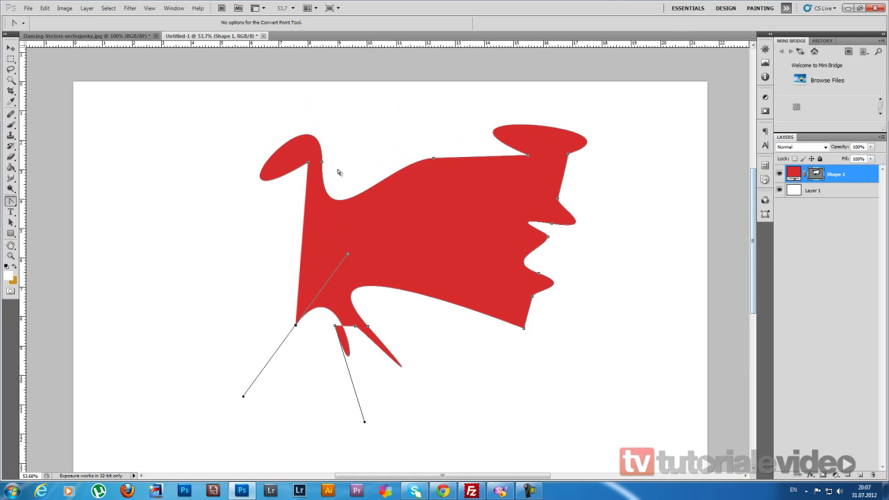
# - Smooth the top-edge and right-edge anchors, then refine the bottom and top-left curves
pyautogui.moveTo(433, 158); pyautogui.dragTo(434, 200)
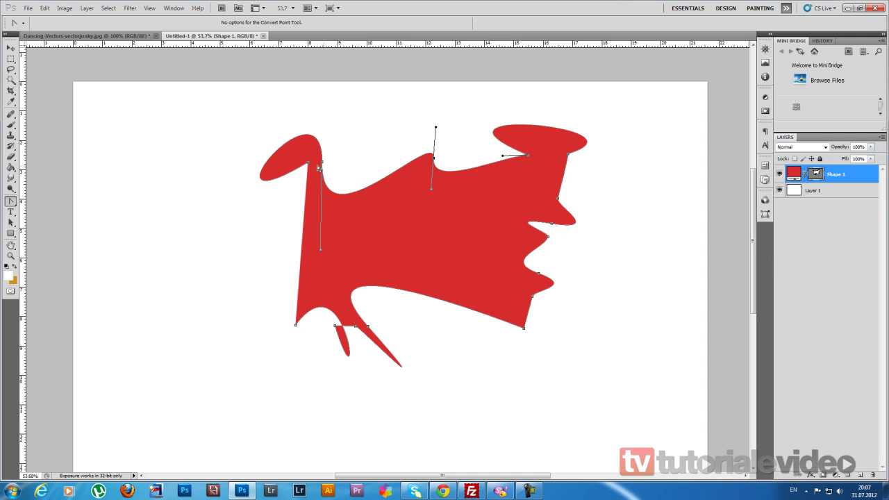
pyautogui.keyDown('ctrl'); pyautogui.click(547, 238); pyautogui.keyUp('ctrl')
pyautogui.moveTo(547, 238); pyautogui.dragTo(507, 237)
pyautogui.moveTo(434, 158); pyautogui.dragTo(423, 191)
pyautogui.moveTo(367, 325); pyautogui.dragTo(382, 296)
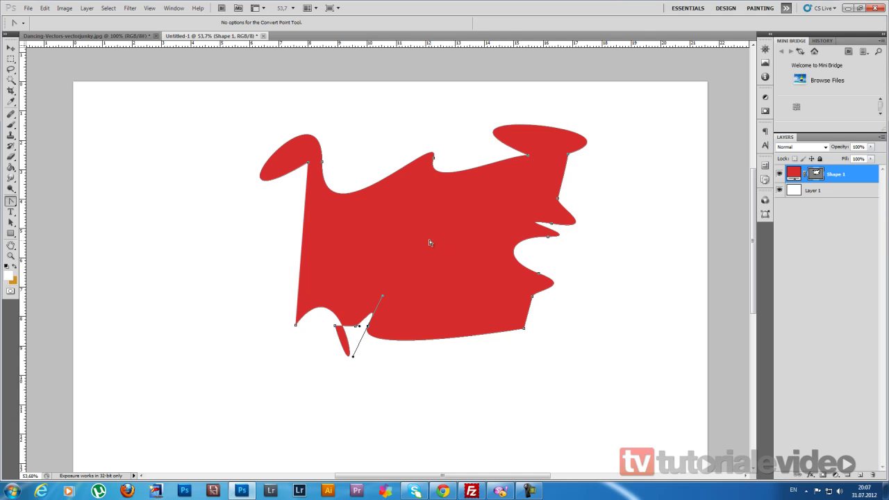
pyautogui.moveTo(321, 162); pyautogui.dragTo(337, 175)
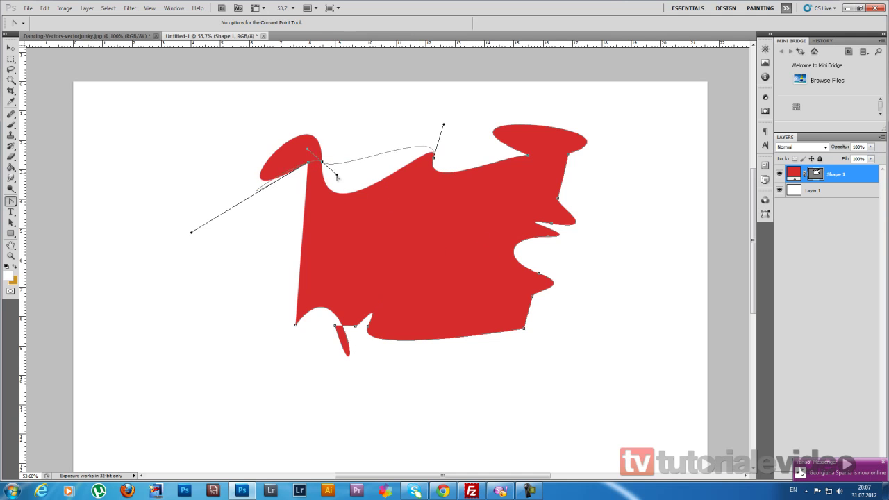